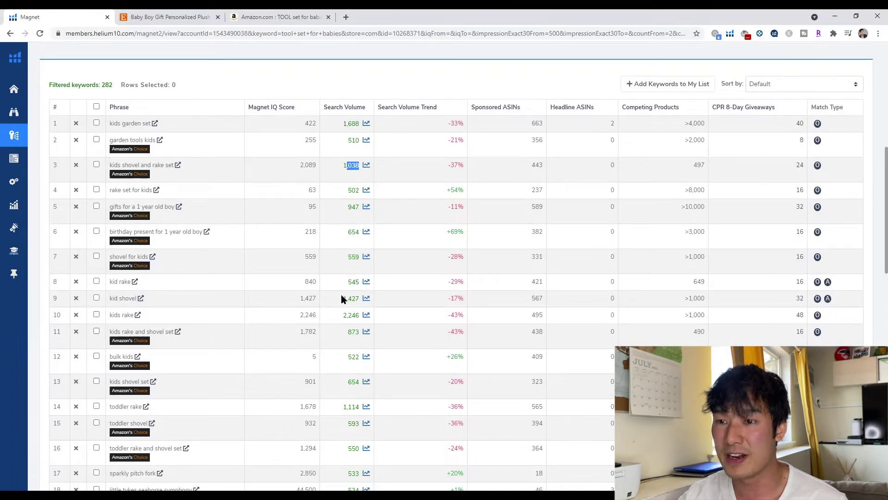
- Filter the keyword list to phrases containing any of "tool, tools"
{"action": "left_click_drag", "start_coordinate": [340, 298], "coordinate": [362, 316]}
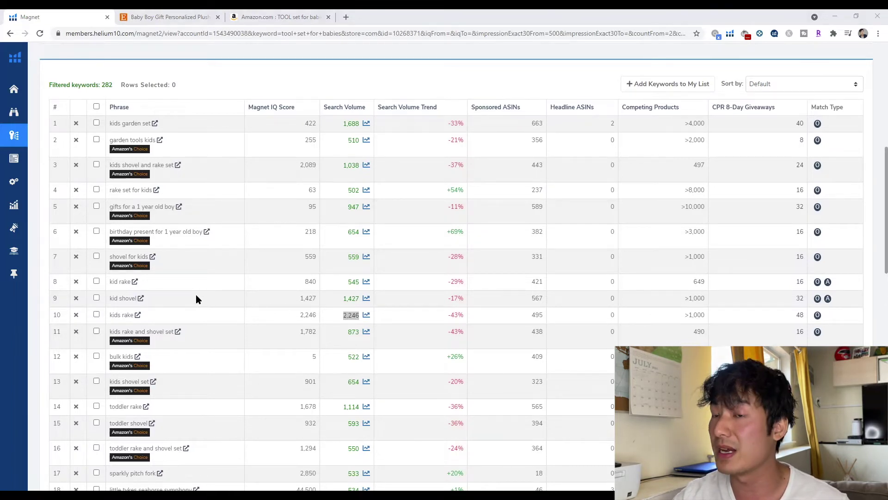
{"action": "scroll", "coordinate": [196, 294], "scroll_direction": "up", "scroll_amount": 7}
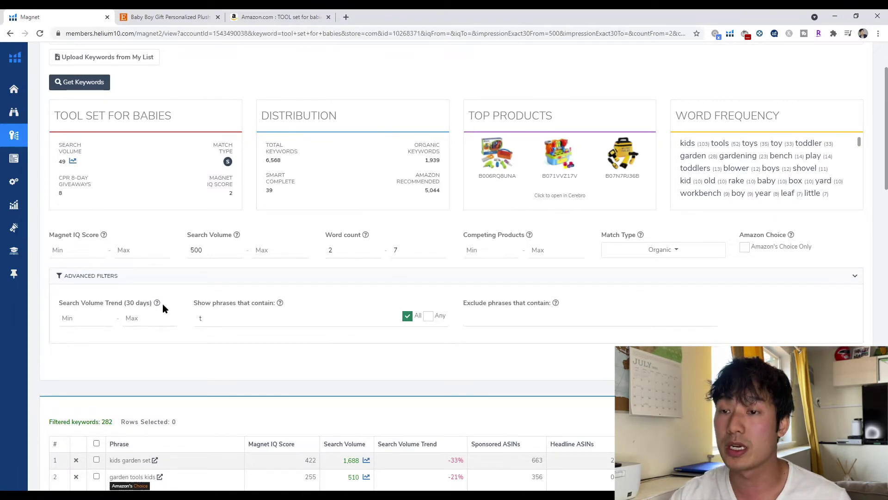
{"action": "left_click", "coordinate": [220, 319]}
{"action": "type", "text": "tool"}
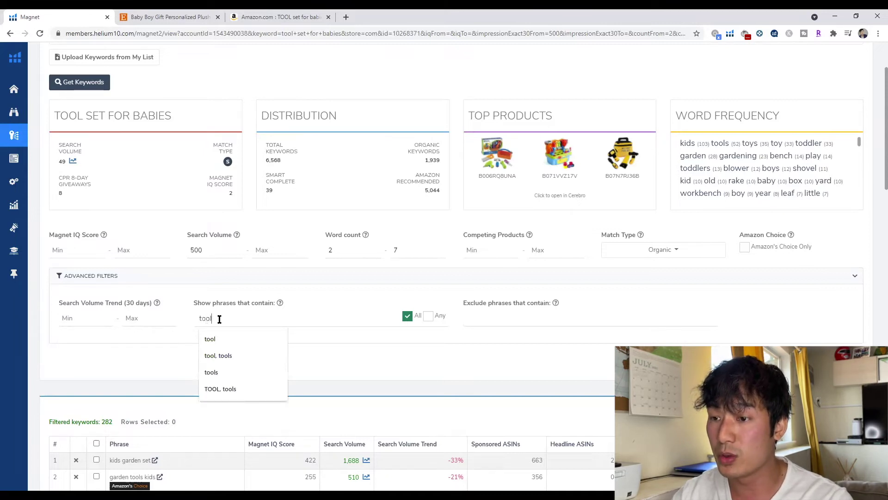
{"action": "type", "text": ", tools"}
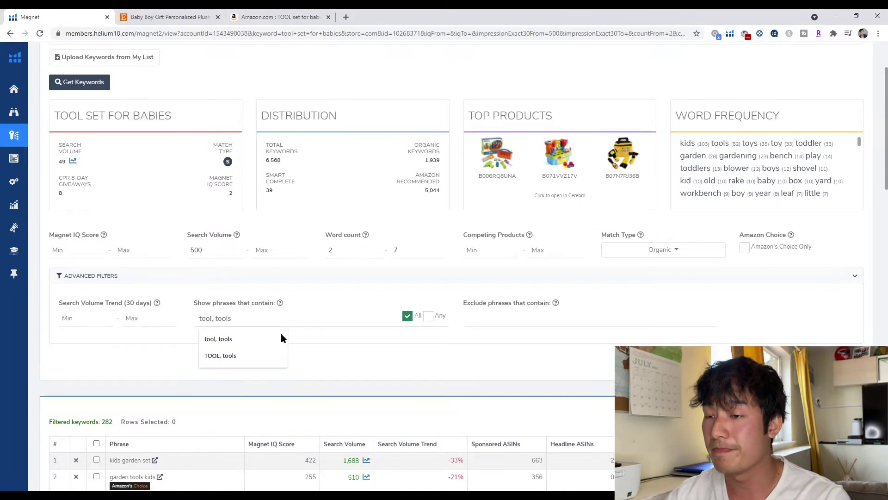
{"action": "left_click", "coordinate": [317, 351]}
{"action": "left_click", "coordinate": [430, 317]}
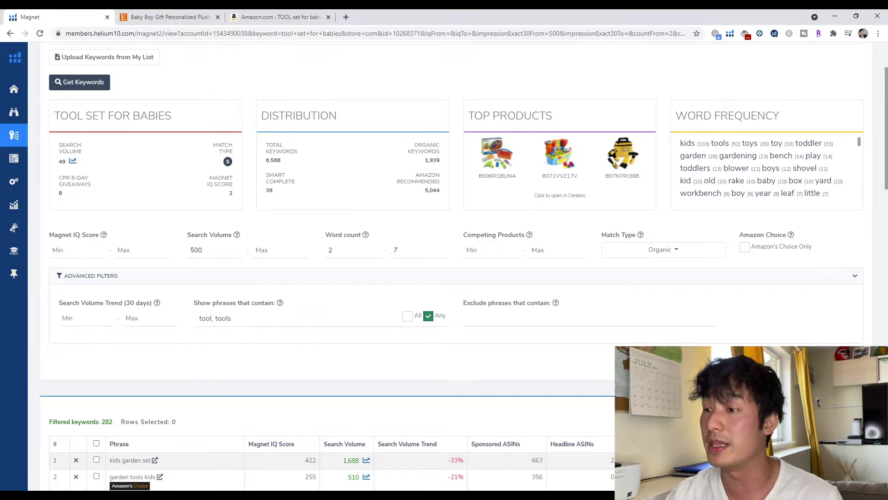
{"action": "scroll", "coordinate": [417, 170], "scroll_direction": "down", "scroll_amount": 2}
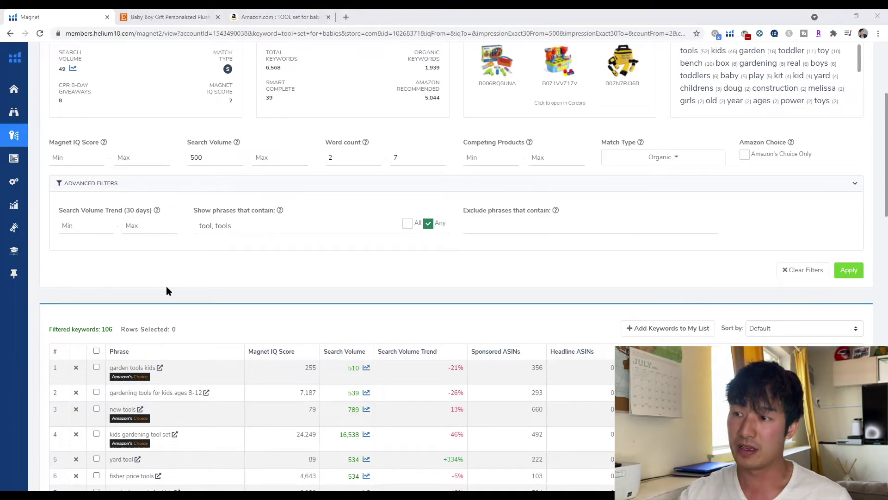
{"action": "double_click", "coordinate": [107, 329]}
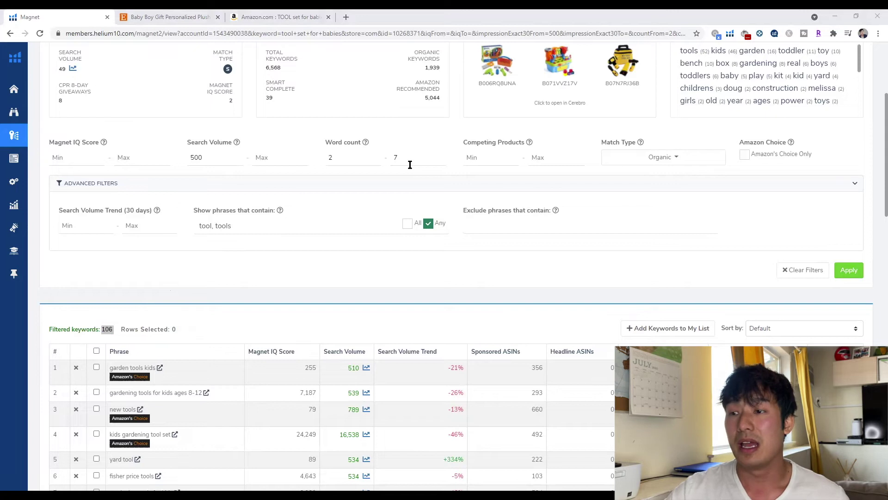
- Sort the filtered keywords by Magnet IQ Score from high to low and review the top phrases
{"action": "scroll", "coordinate": [264, 271], "scroll_direction": "down", "scroll_amount": 2}
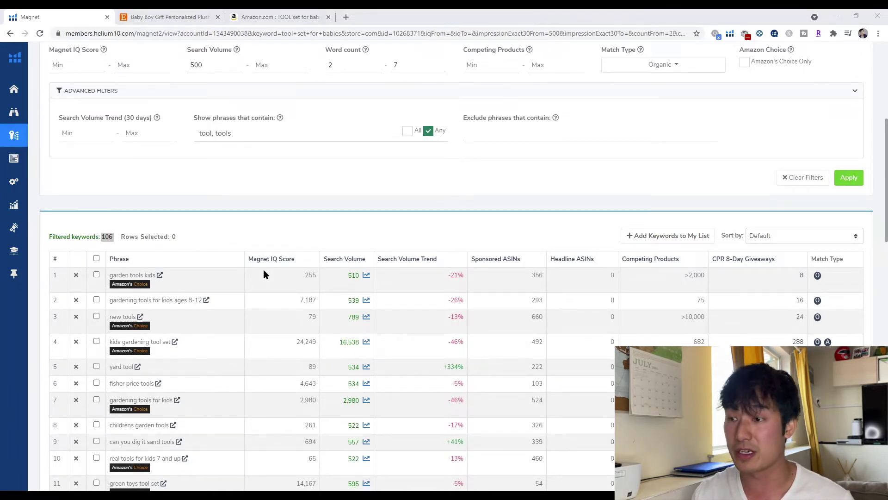
{"action": "scroll", "coordinate": [264, 274], "scroll_direction": "down", "scroll_amount": 2}
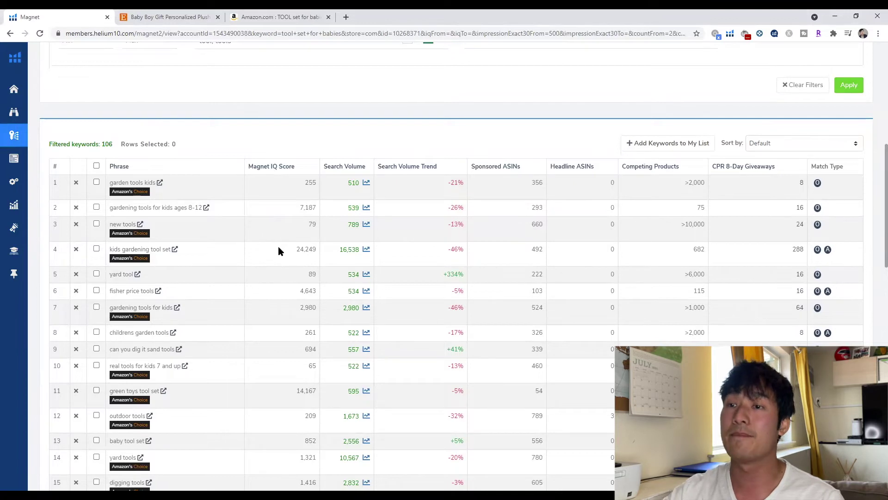
{"action": "mouse_move", "coordinate": [267, 174]}
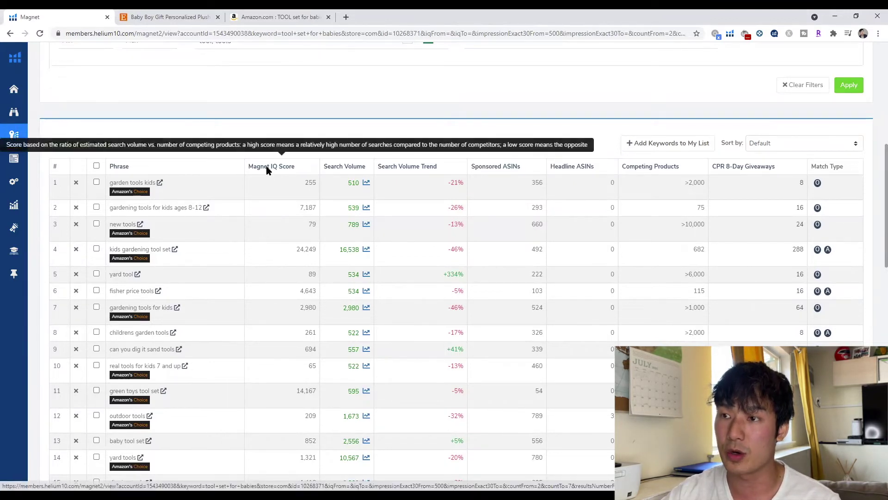
{"action": "left_click", "coordinate": [268, 168]}
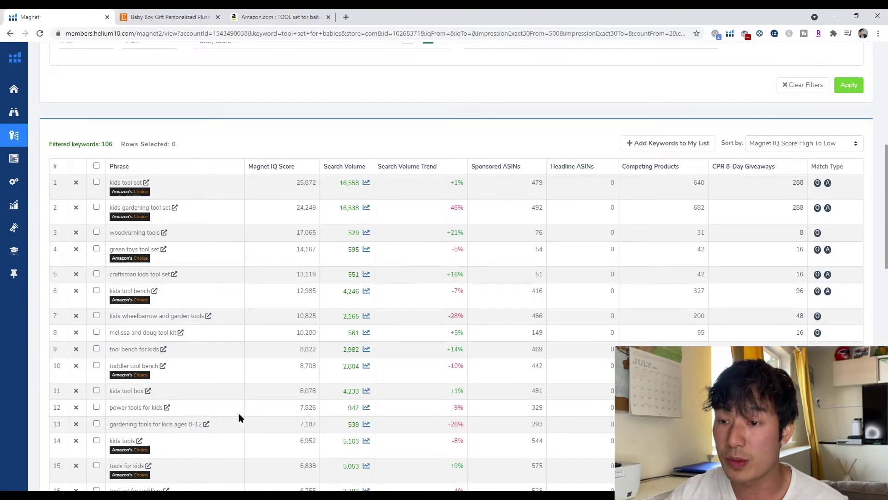
{"action": "left_click_drag", "start_coordinate": [109, 390], "coordinate": [152, 366]}
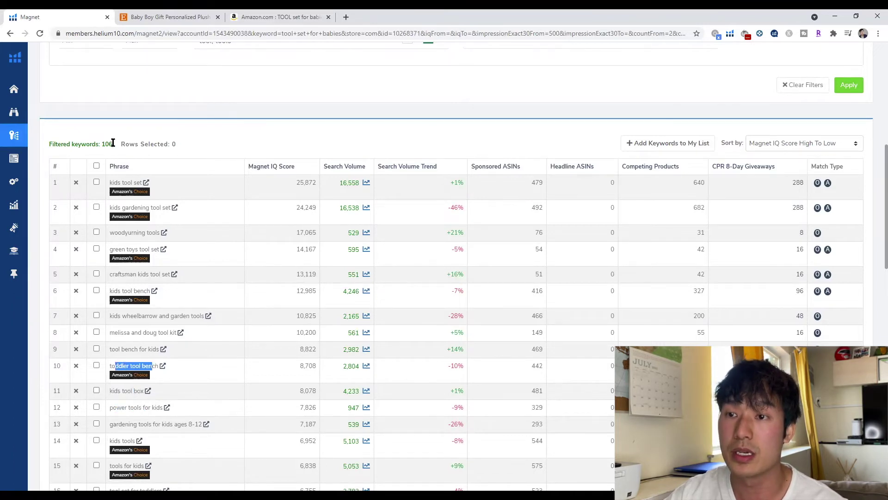
{"action": "scroll", "coordinate": [135, 250], "scroll_direction": "down", "scroll_amount": 2}
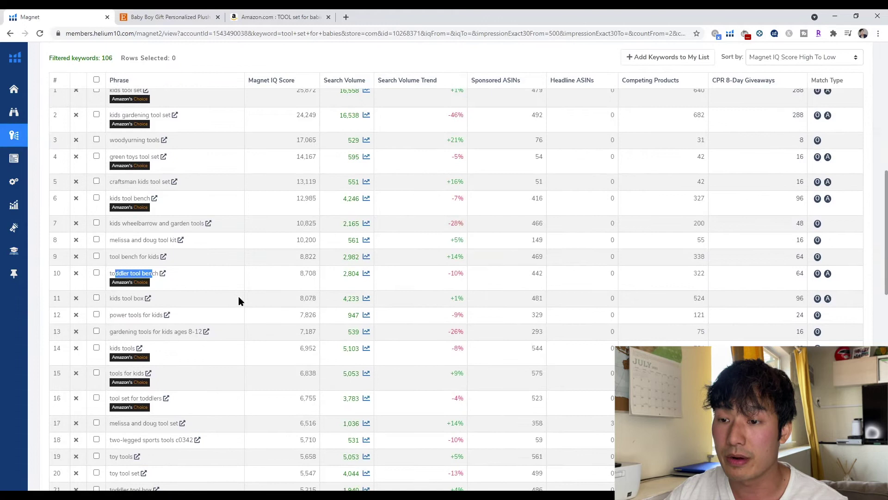
{"action": "scroll", "coordinate": [343, 225], "scroll_direction": "up", "scroll_amount": 4}
{"action": "scroll", "coordinate": [351, 257], "scroll_direction": "down", "scroll_amount": 2}
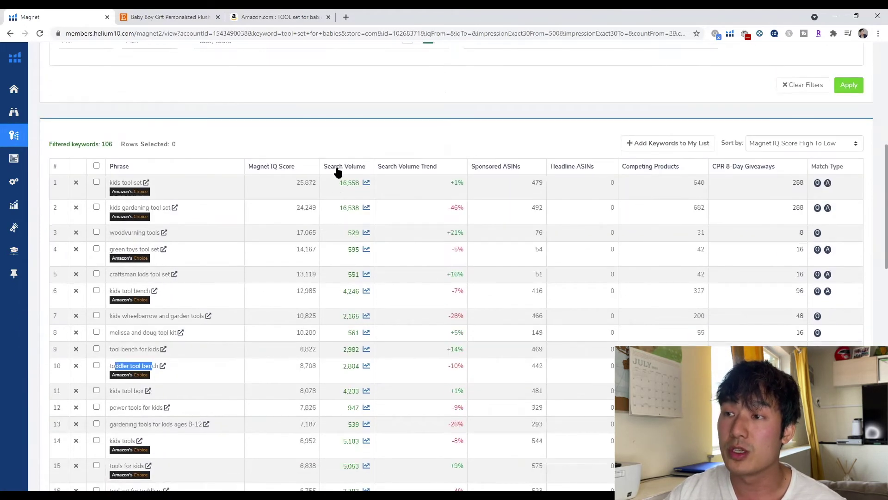
- Sort the filtered keywords by search volume from high to low and look over the top phrases
{"action": "left_click", "coordinate": [366, 168]}
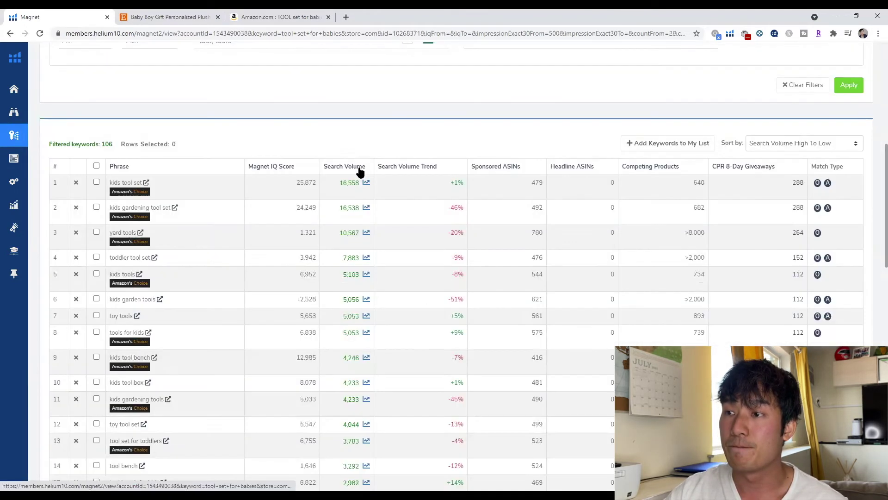
{"action": "left_click", "coordinate": [343, 168]}
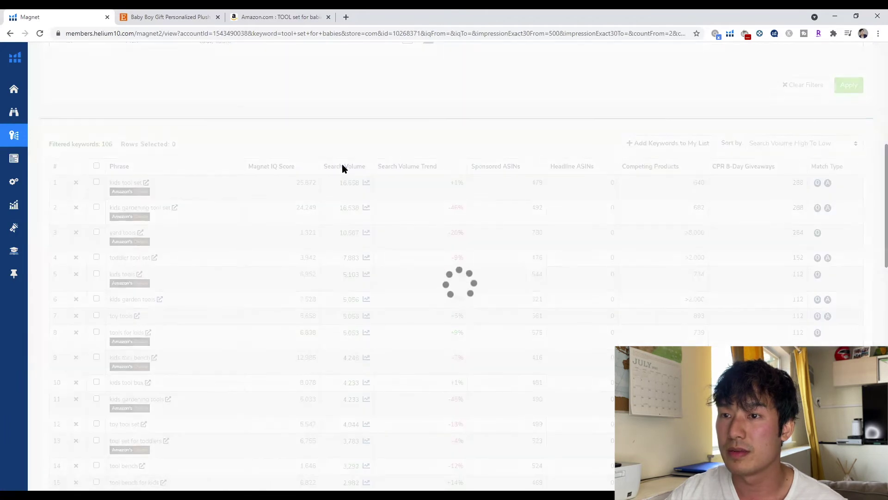
{"action": "left_click", "coordinate": [349, 169]}
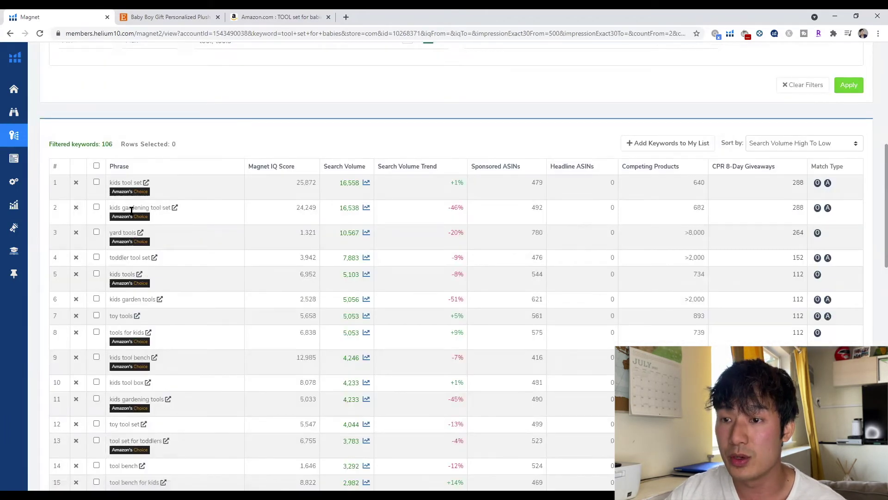
{"action": "scroll", "coordinate": [140, 413], "scroll_direction": "down", "scroll_amount": 2}
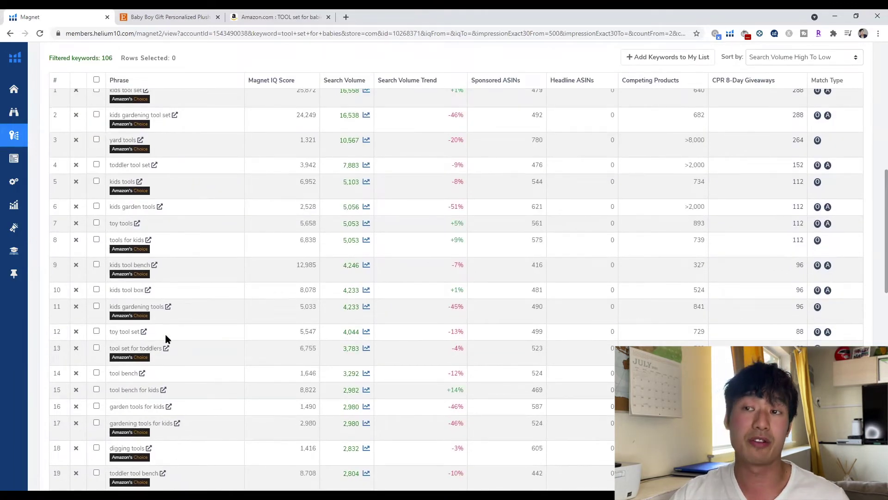
{"action": "scroll", "coordinate": [167, 340], "scroll_direction": "up", "scroll_amount": 2}
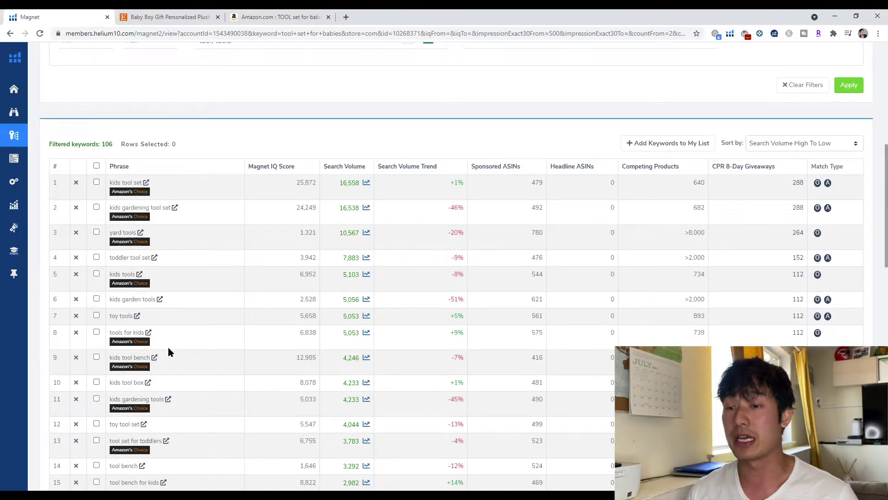
- Filter the keyword list to phrases containing "CONSTRUCTION" and review the matching phrases
{"action": "scroll", "coordinate": [232, 281], "scroll_direction": "up", "scroll_amount": 2}
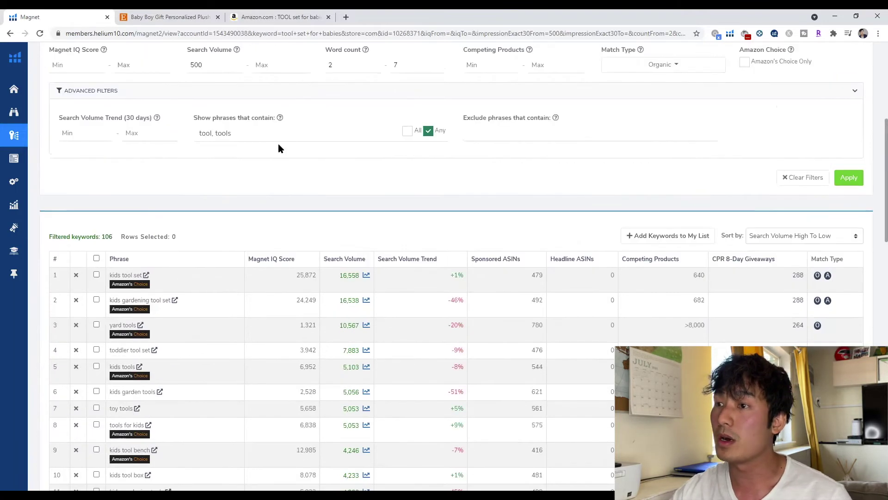
{"action": "triple_click", "coordinate": [266, 134]}
{"action": "type", "text": "CONSTRUCTION"}
{"action": "key", "text": "Return"}
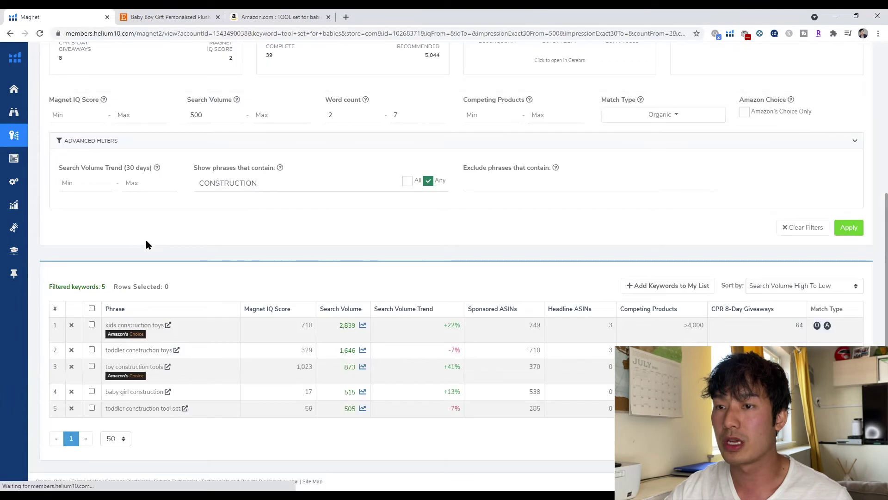
{"action": "left_click_drag", "start_coordinate": [49, 291], "coordinate": [107, 291]}
{"action": "left_click", "coordinate": [148, 315]}
{"action": "left_click_drag", "start_coordinate": [106, 325], "coordinate": [204, 405]}
{"action": "left_click", "coordinate": [204, 404]}
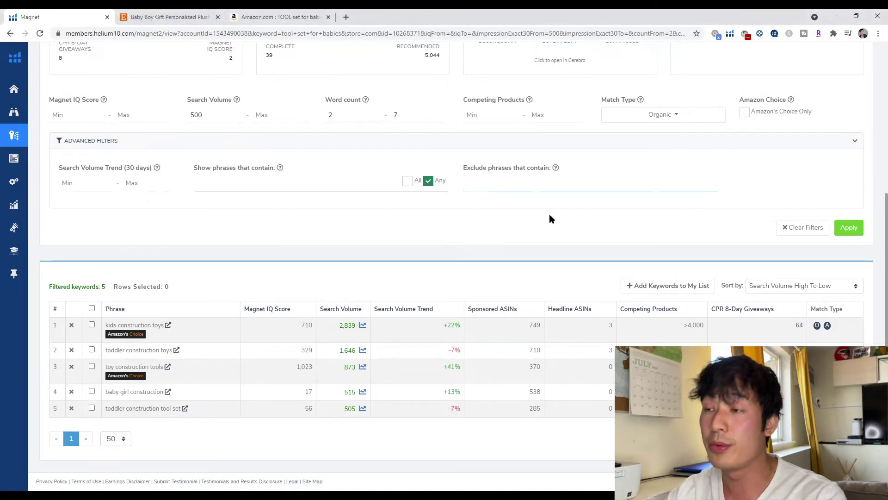
- Exclude phrases containing "tool, tools" from the keyword results and apply the filter
{"action": "left_click", "coordinate": [527, 187]}
{"action": "type", "text": "t"}
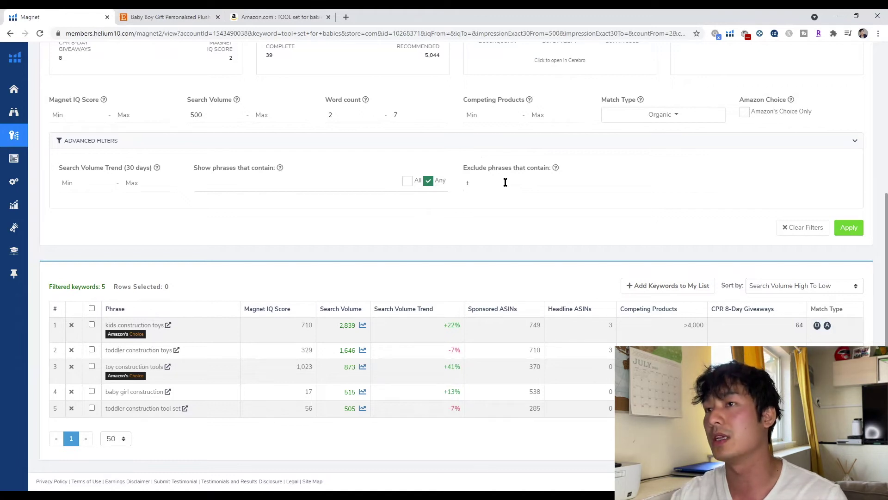
{"action": "type", "text": "ool, tool s"}
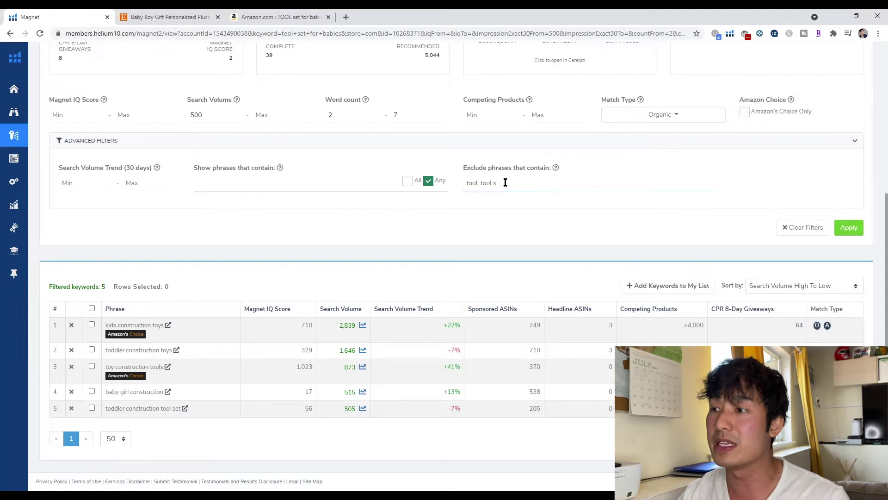
{"action": "key", "text": "BackSpace"}
{"action": "key", "text": "BackSpace"}
{"action": "type", "text": "s"}
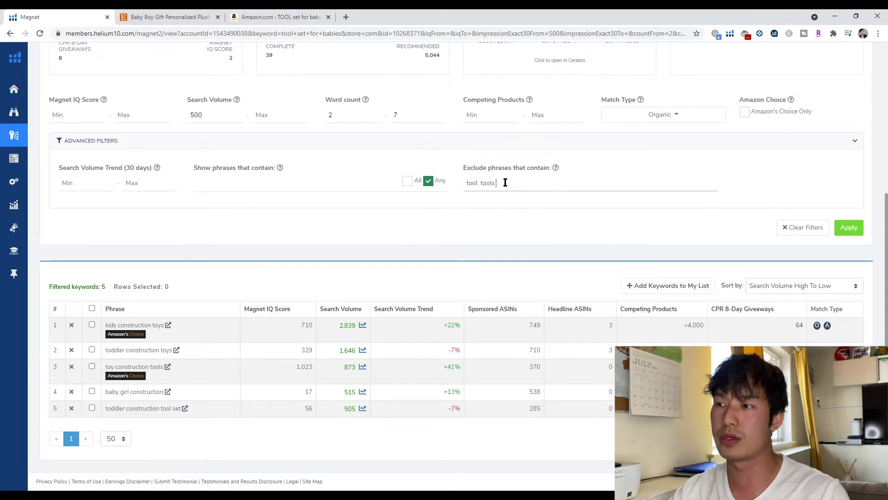
{"action": "left_click", "coordinate": [850, 228]}
{"action": "left_click", "coordinate": [862, 228]}
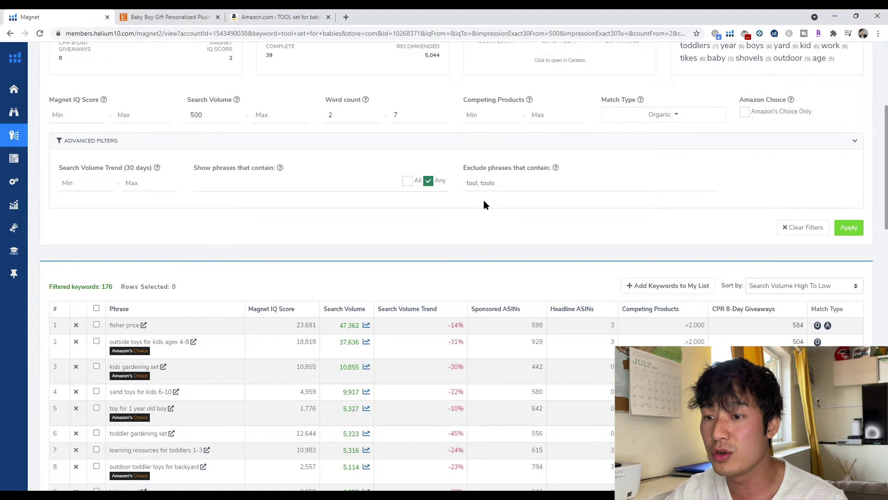
- Examine the remaining phrases by search volume for related product keywords such as kids shovel, toddler workbench and kids gardening kit
{"action": "scroll", "coordinate": [482, 199], "scroll_direction": "down", "scroll_amount": 2}
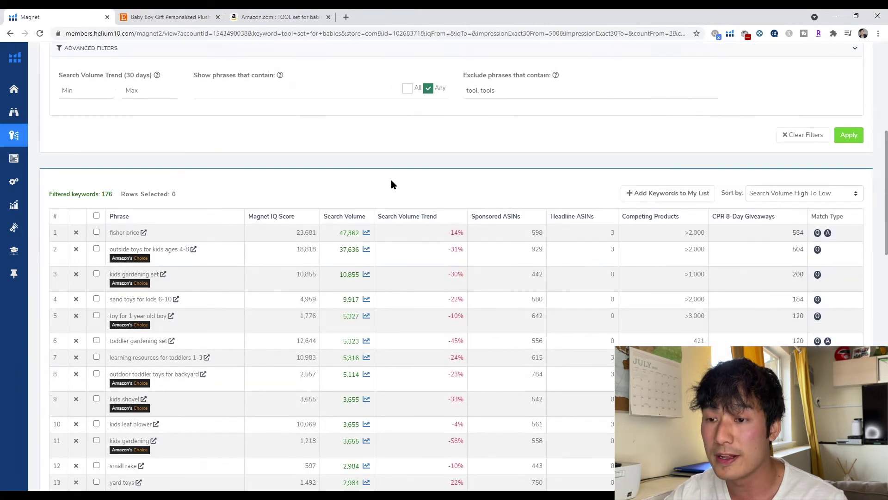
{"action": "scroll", "coordinate": [393, 176], "scroll_direction": "down", "scroll_amount": 2}
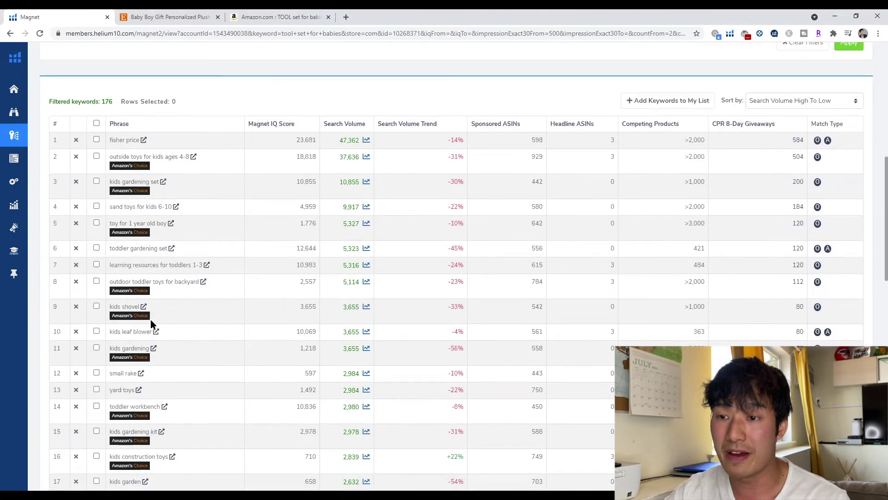
{"action": "left_click_drag", "start_coordinate": [114, 306], "coordinate": [142, 332]}
{"action": "left_click_drag", "start_coordinate": [118, 373], "coordinate": [128, 376]}
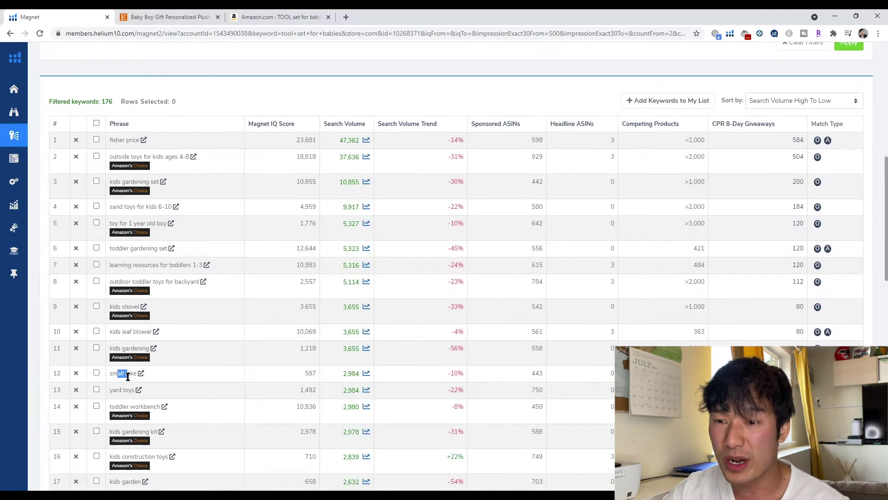
{"action": "scroll", "coordinate": [127, 376], "scroll_direction": "down", "scroll_amount": 2}
{"action": "left_click_drag", "start_coordinate": [118, 315], "coordinate": [153, 324]}
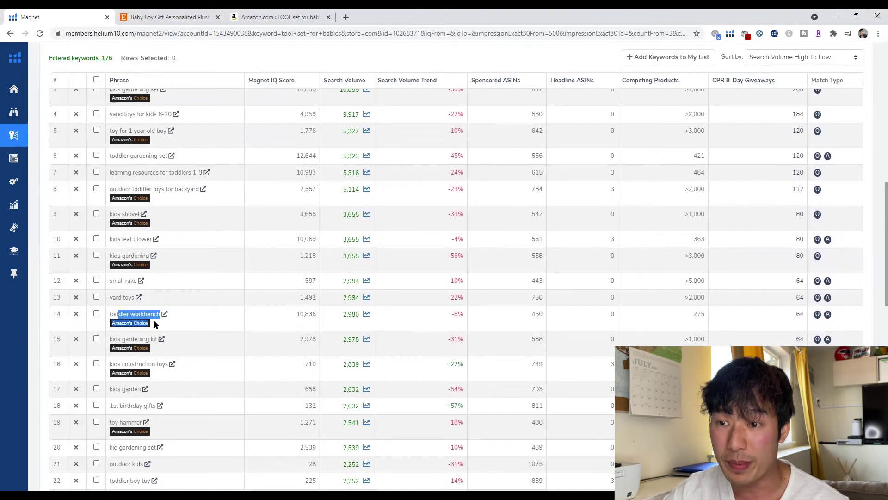
{"action": "scroll", "coordinate": [187, 331], "scroll_direction": "down", "scroll_amount": 2}
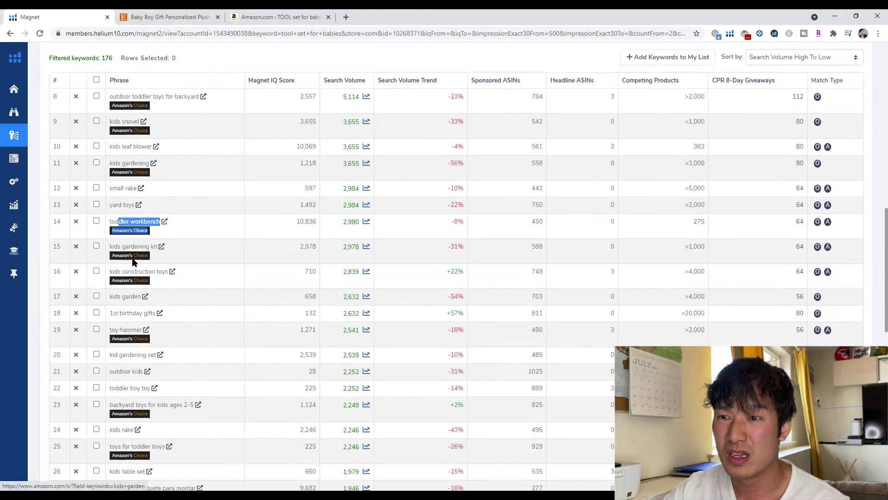
{"action": "left_click_drag", "start_coordinate": [129, 246], "coordinate": [158, 248]}
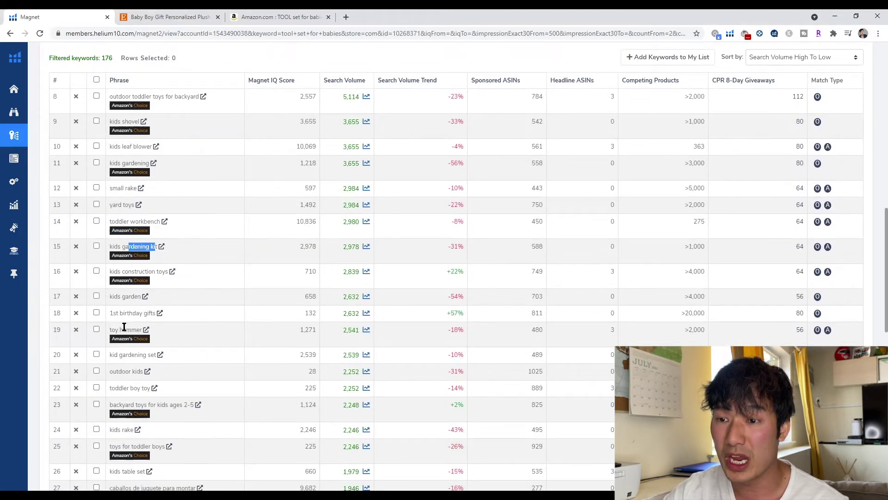
{"action": "scroll", "coordinate": [157, 359], "scroll_direction": "down", "scroll_amount": 2}
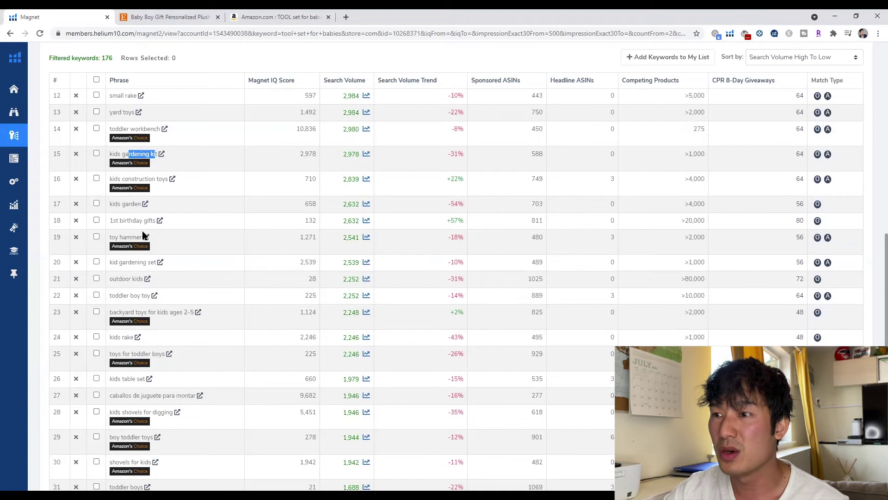
{"action": "scroll", "coordinate": [272, 243], "scroll_direction": "up", "scroll_amount": 2}
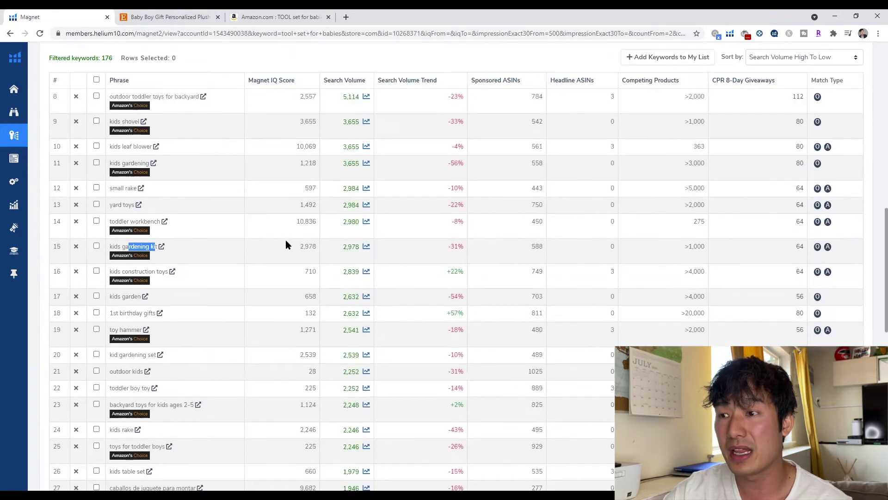
{"action": "scroll", "coordinate": [286, 244], "scroll_direction": "up", "scroll_amount": 2}
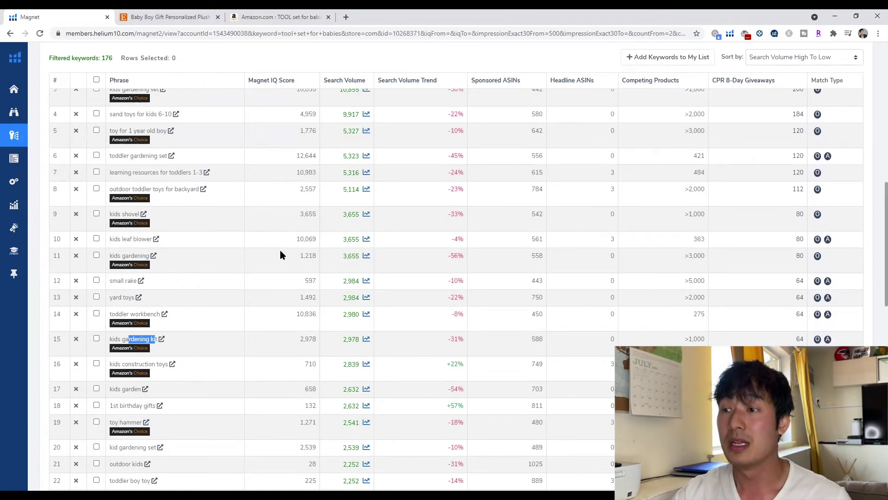
- Compare the search volumes of the toddler workbench, small rake and kids leaf blower phrases
{"action": "scroll", "coordinate": [287, 245], "scroll_direction": "up", "scroll_amount": 2}
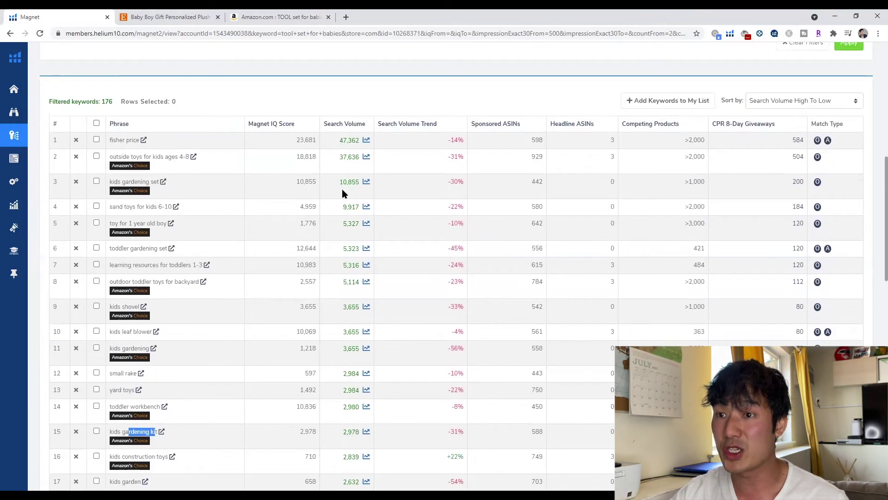
{"action": "scroll", "coordinate": [363, 301], "scroll_direction": "down", "scroll_amount": 2}
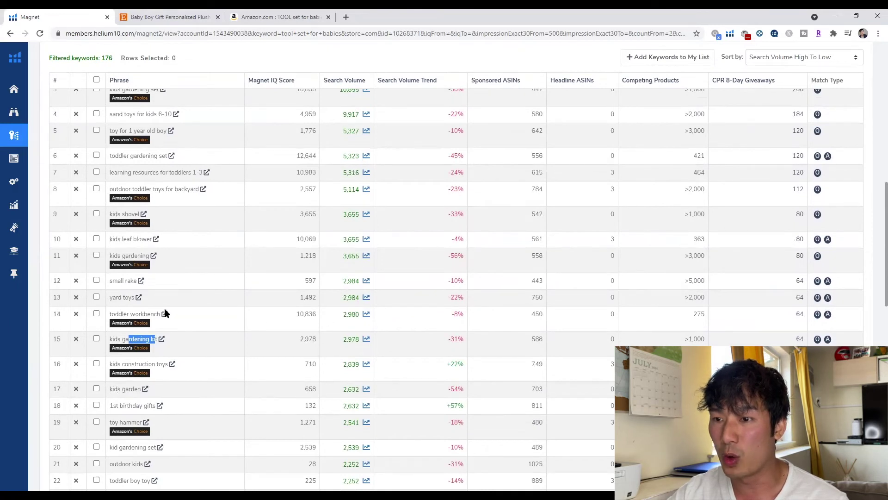
{"action": "double_click", "coordinate": [358, 315]}
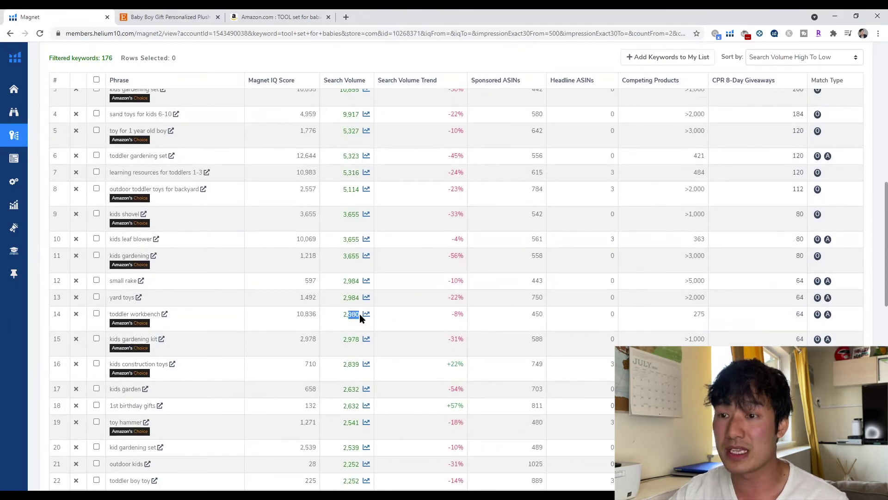
{"action": "double_click", "coordinate": [353, 281]}
{"action": "left_click_drag", "start_coordinate": [118, 239], "coordinate": [142, 240]}
{"action": "double_click", "coordinate": [353, 239]}
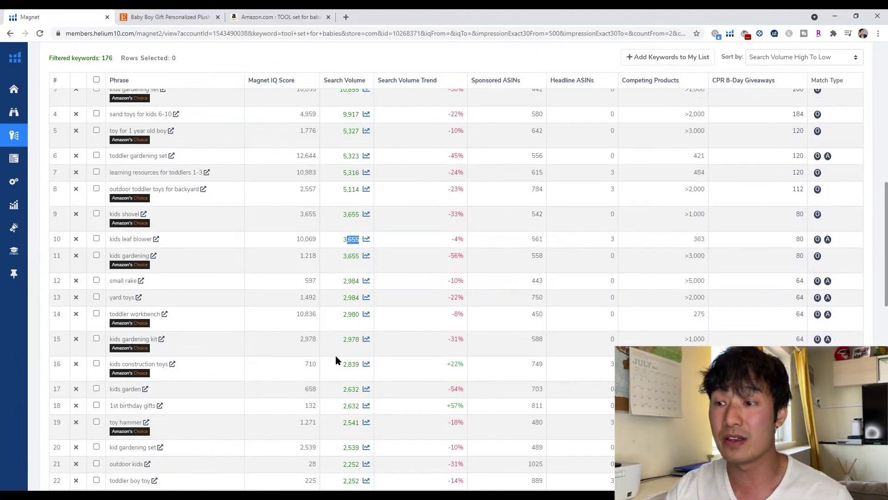
- Look over the lower-volume phrases in the keyword list and return to the filter for excluded phrases
{"action": "scroll", "coordinate": [356, 376], "scroll_direction": "down", "scroll_amount": 1}
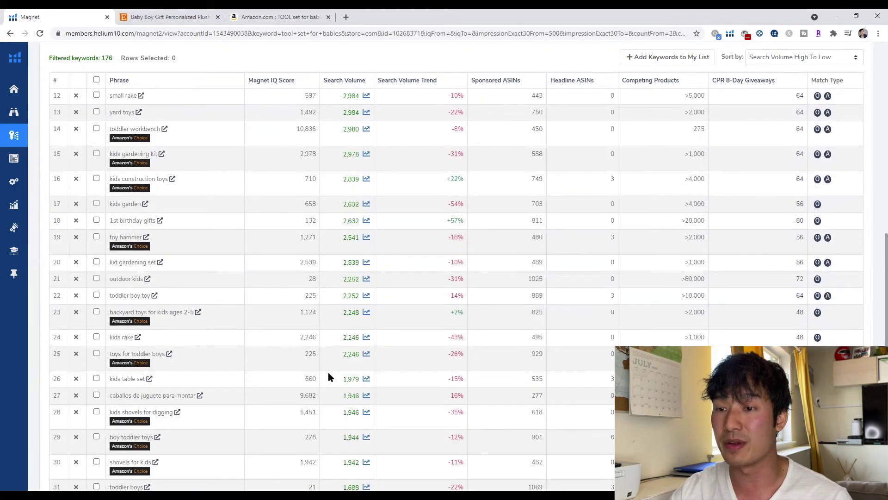
{"action": "scroll", "coordinate": [321, 356], "scroll_direction": "down", "scroll_amount": 1}
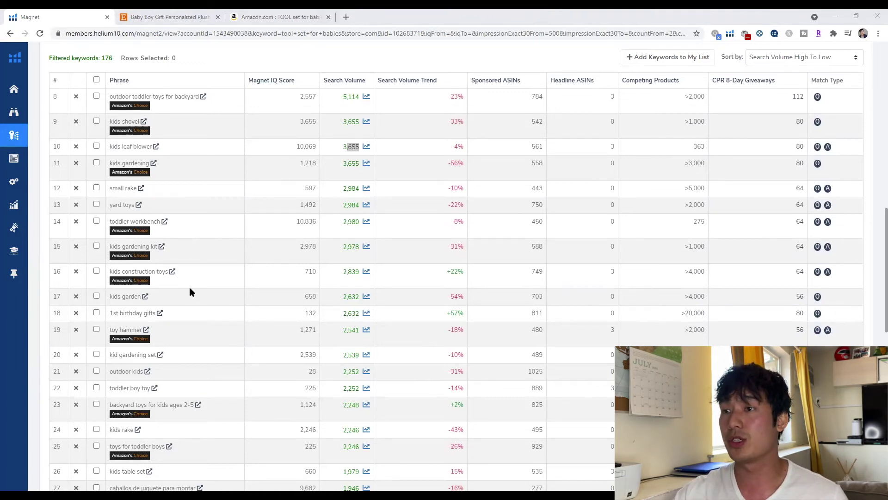
{"action": "scroll", "coordinate": [235, 266], "scroll_direction": "up", "scroll_amount": 8}
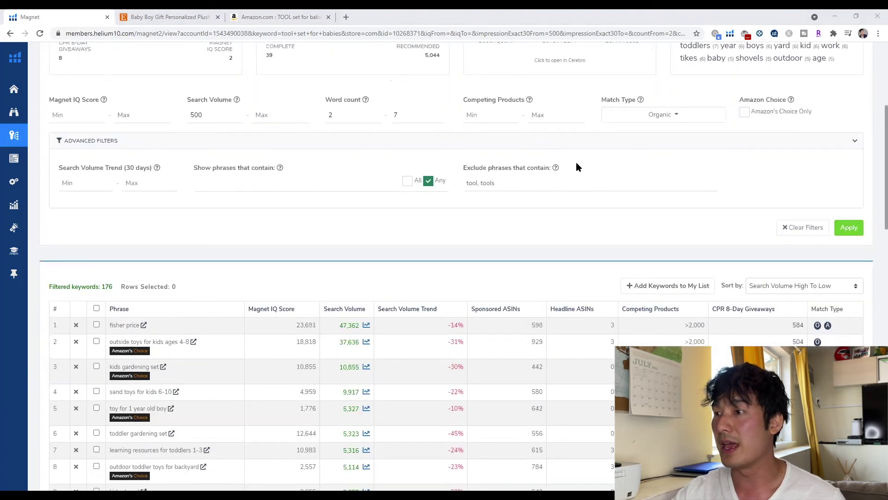
{"action": "left_click", "coordinate": [511, 180]}
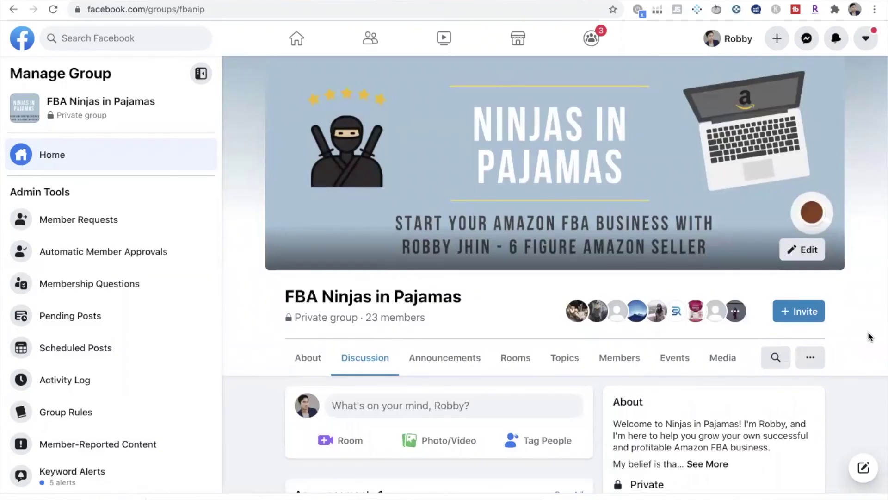
- Browse the discussion posts and member comments in the FBA Ninjas in Pajamas group on Facebook
{"action": "scroll", "coordinate": [870, 336], "scroll_direction": "down", "scroll_amount": 15}
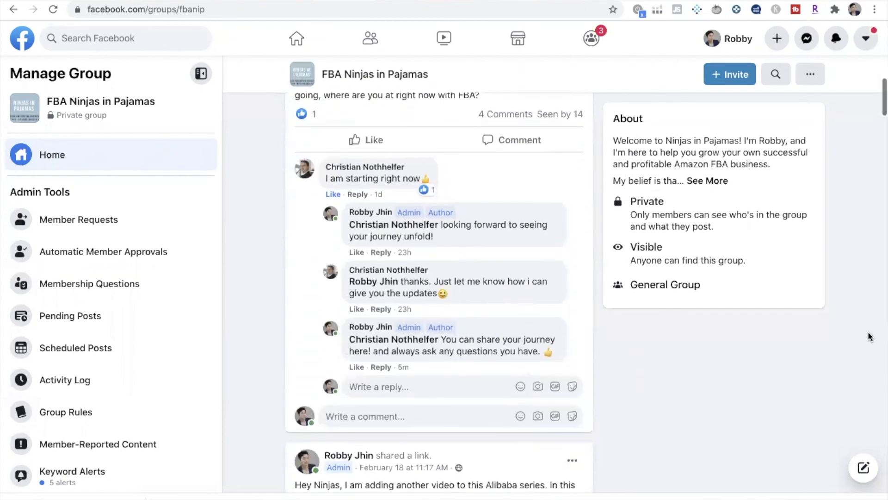
{"action": "scroll", "coordinate": [870, 336], "scroll_direction": "down", "scroll_amount": 18}
{"action": "scroll", "coordinate": [870, 337], "scroll_direction": "down", "scroll_amount": 15}
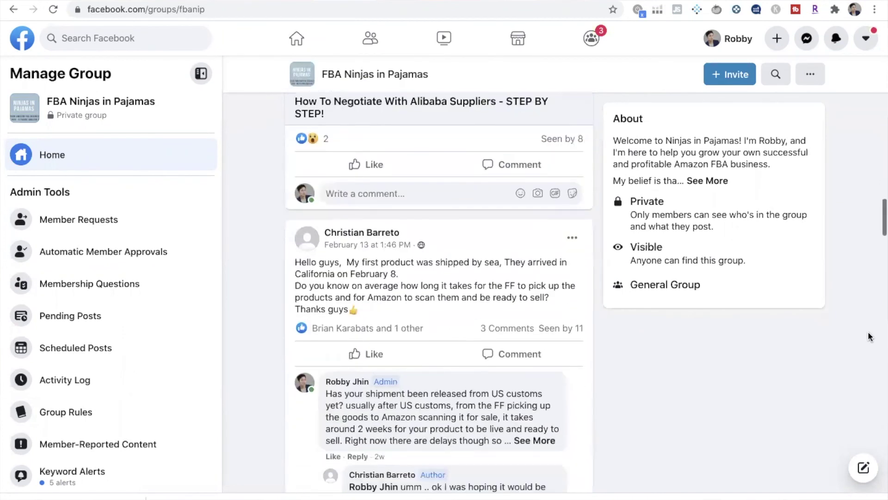